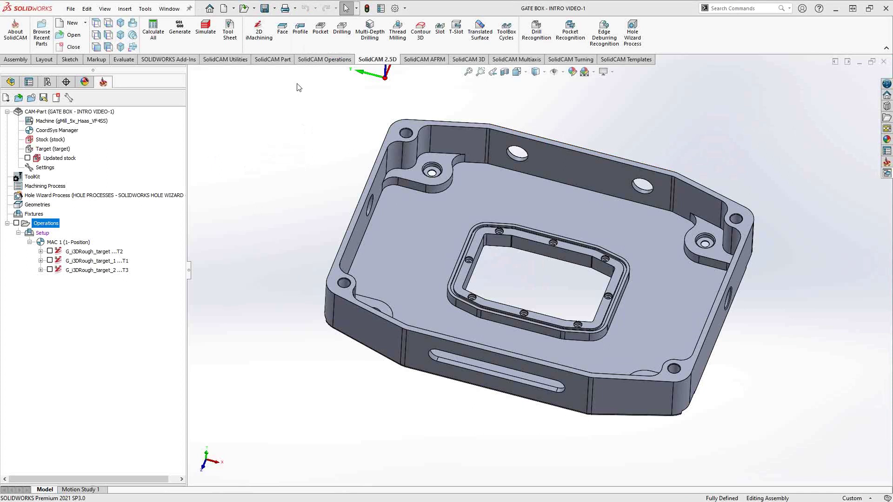
Browse the iMachining operation variants and the SolidCAM 3D Operations context menu
{"action": "left_click", "coordinate": [324, 59]}
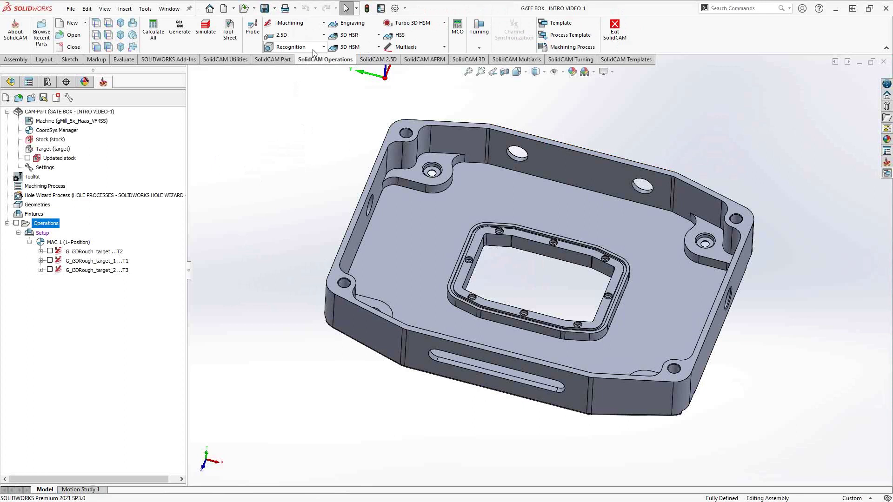
{"action": "left_click", "coordinate": [323, 23]}
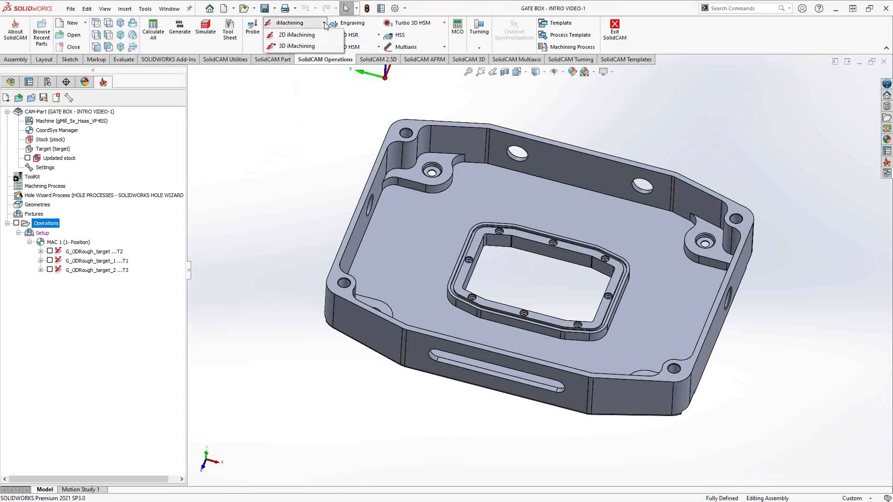
{"action": "left_click", "coordinate": [300, 48]}
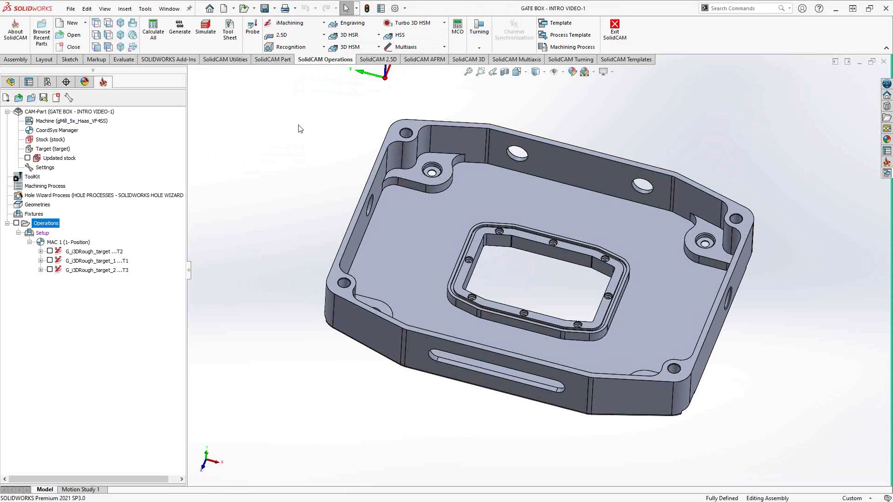
{"action": "left_click", "coordinate": [464, 61]}
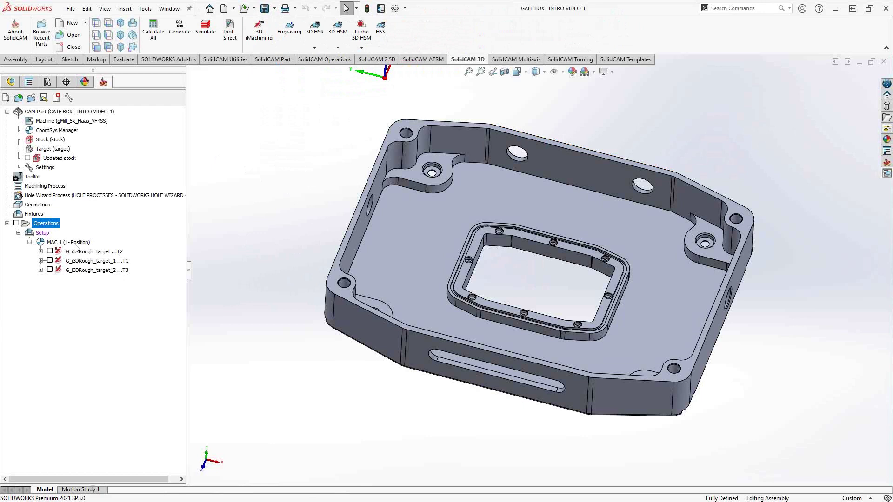
{"action": "right_click", "coordinate": [45, 228]}
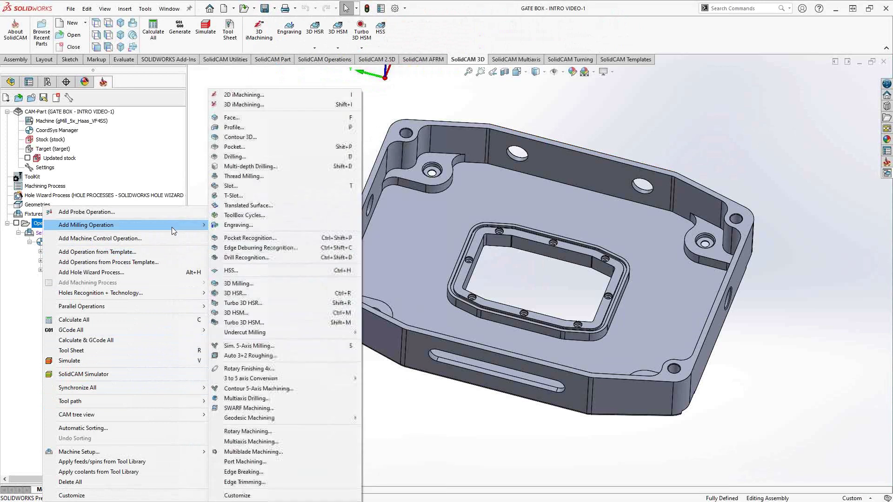
{"action": "mouse_move", "coordinate": [86, 225]}
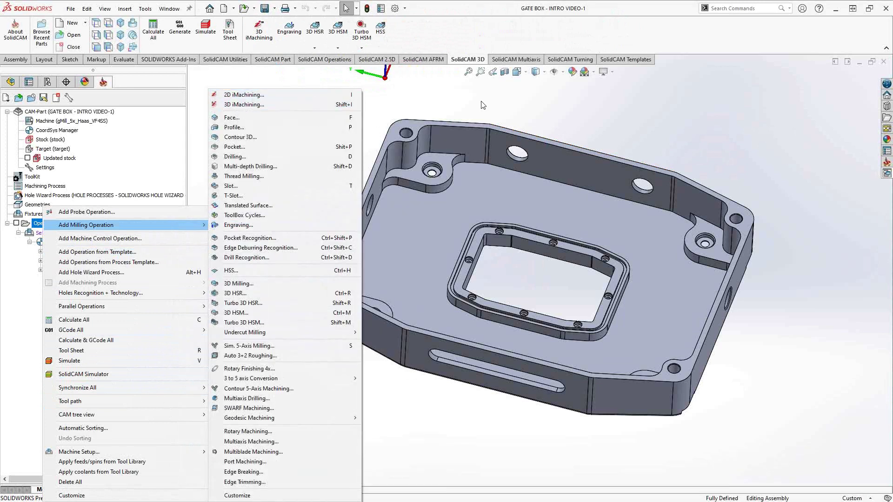
{"action": "left_click", "coordinate": [505, 102]}
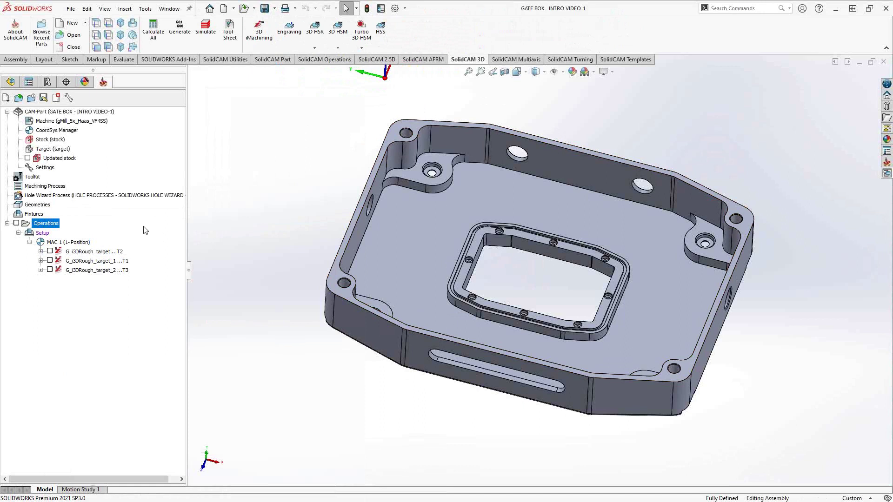
Open i3DRough_target, try then cancel a new geometry, and review its Stock settings
{"action": "left_click", "coordinate": [88, 253]}
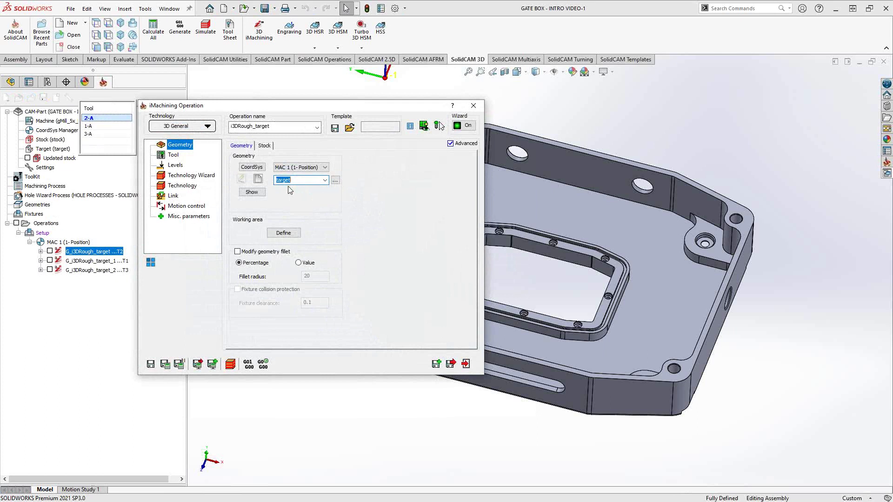
{"action": "left_click", "coordinate": [258, 181]}
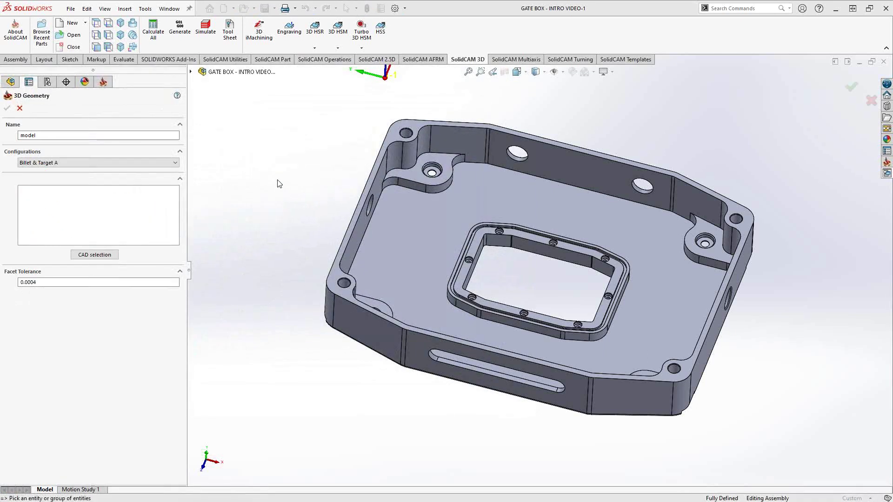
{"action": "left_click", "coordinate": [20, 108]}
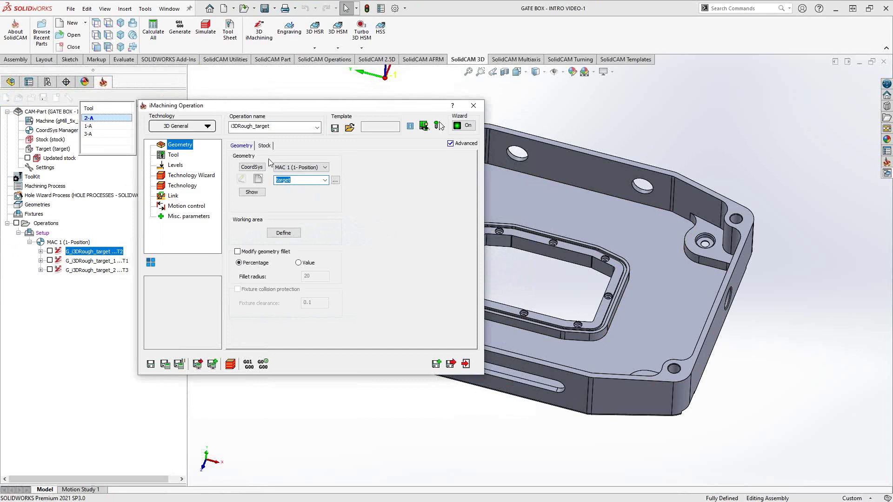
{"action": "left_click", "coordinate": [264, 146]}
{"action": "left_click", "coordinate": [241, 147]}
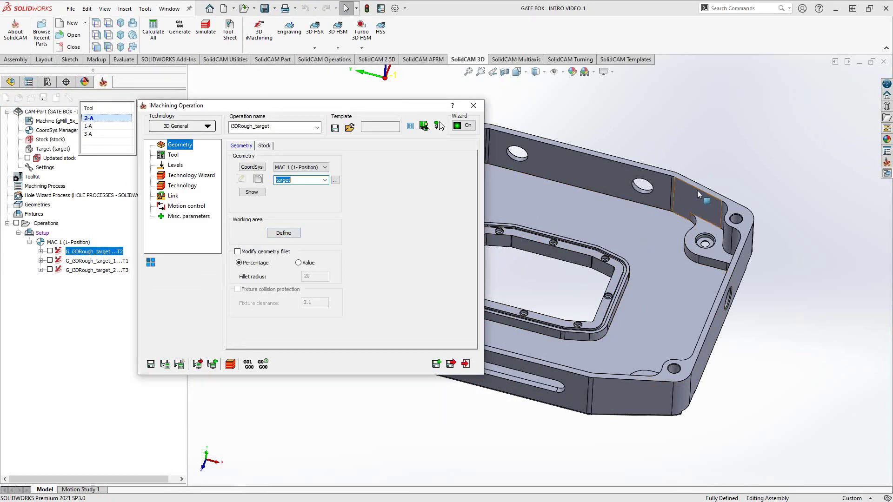
Enable working area w_a as a constant-Z chain along the top inner wall edge
{"action": "left_click", "coordinate": [284, 235]}
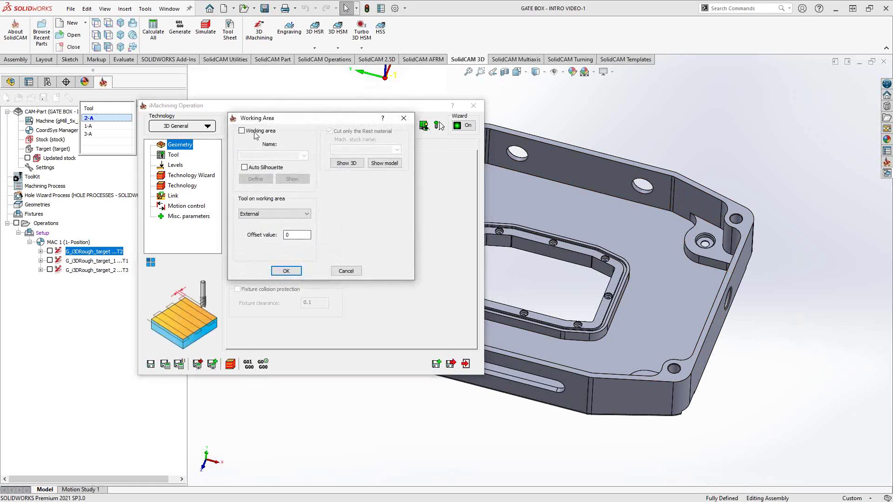
{"action": "left_click", "coordinate": [242, 131]}
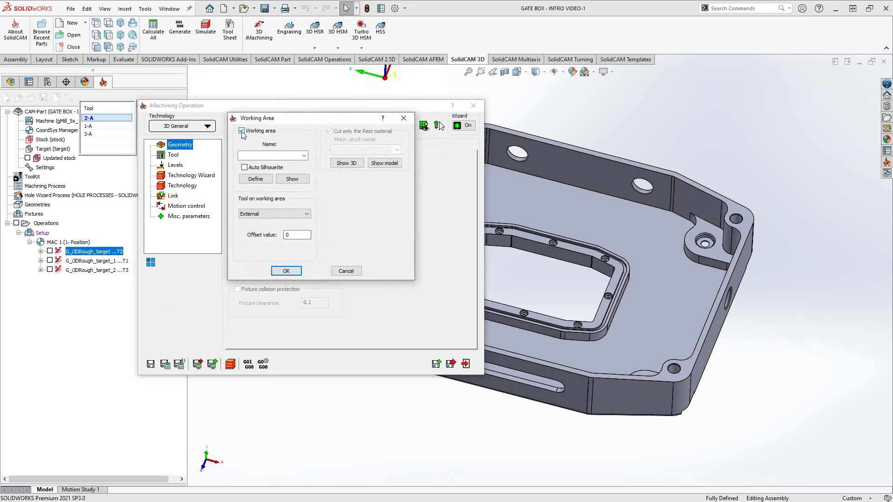
{"action": "left_click", "coordinate": [255, 180]}
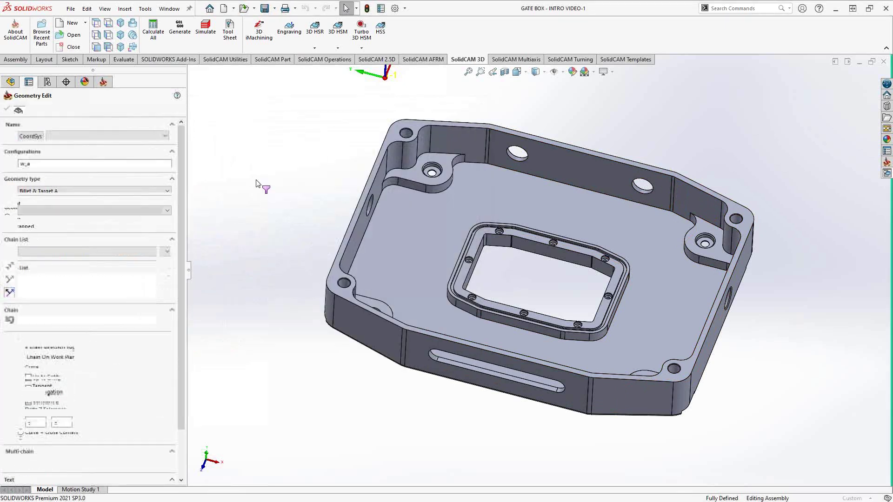
{"action": "left_click", "coordinate": [28, 362]}
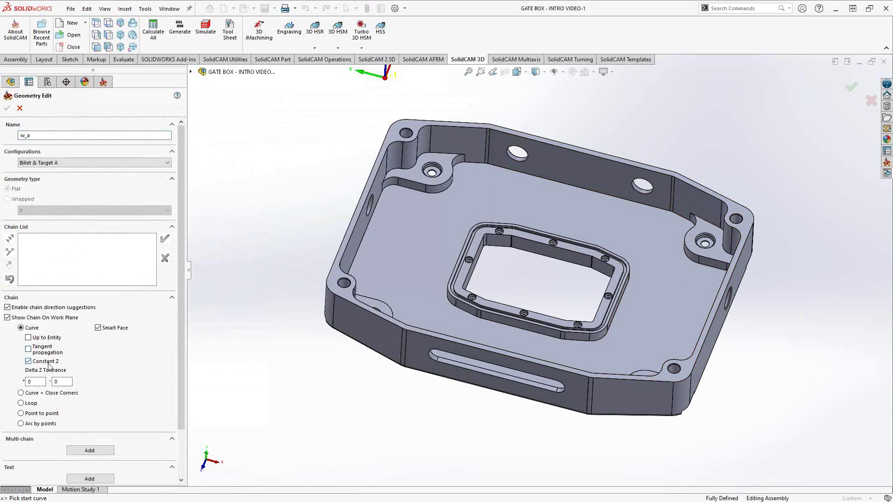
{"action": "left_click", "coordinate": [638, 171]}
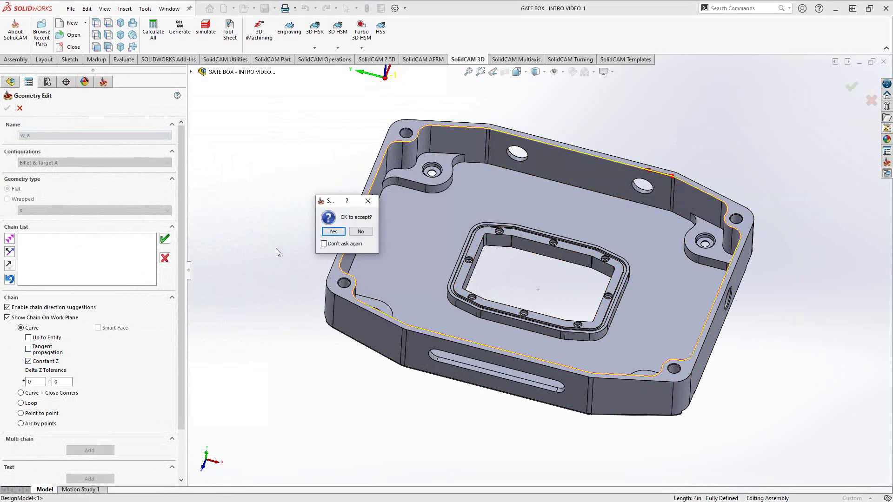
{"action": "left_click", "coordinate": [335, 231]}
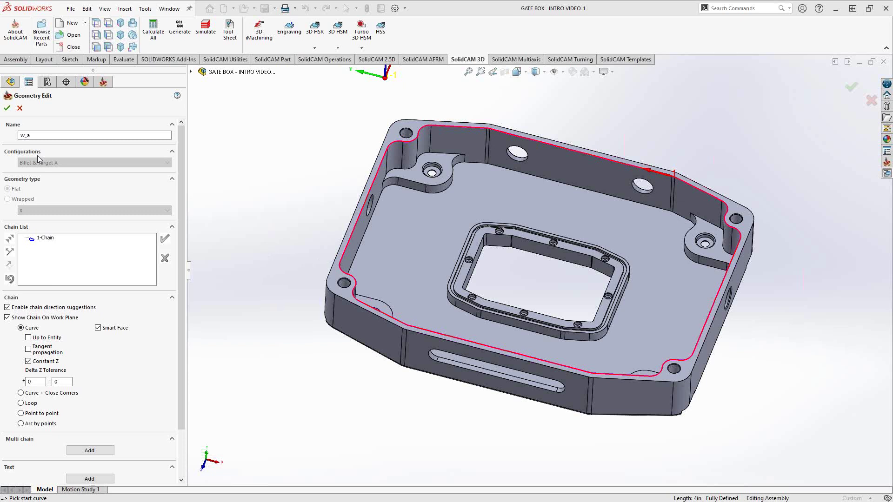
{"action": "left_click", "coordinate": [7, 108]}
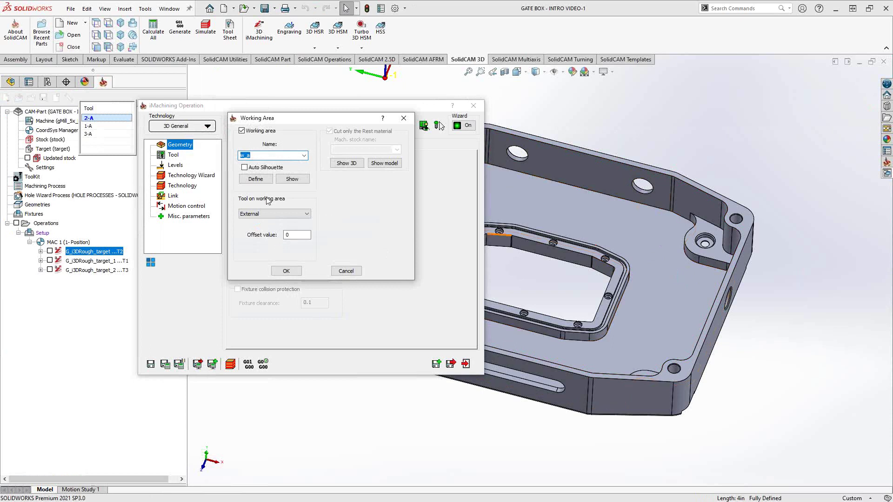
Set the w_a tool position to Internal with zero offset
{"action": "left_click", "coordinate": [306, 214]}
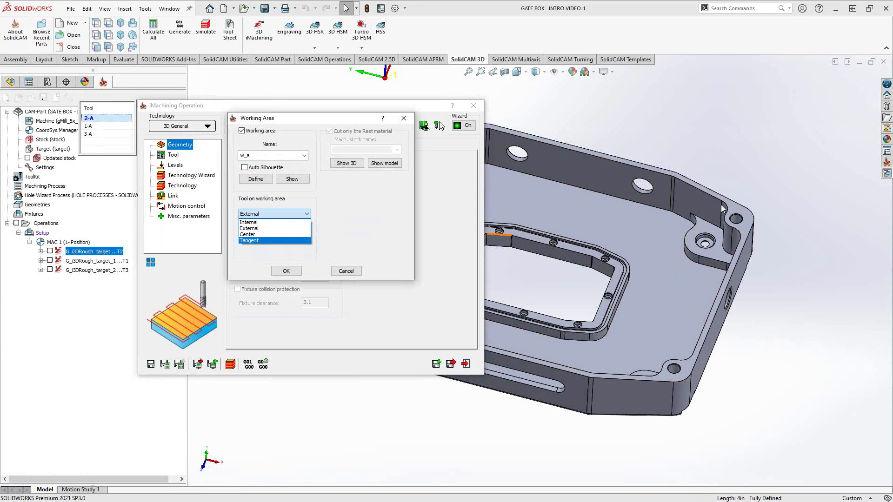
{"action": "left_click", "coordinate": [252, 223]}
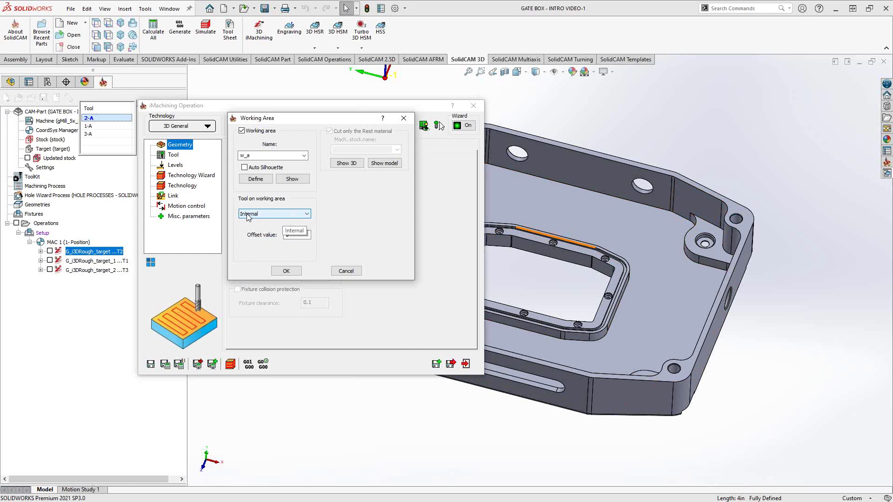
Compare Center, Tangent and Internal tool positions and the offset, then untick Working area
{"action": "left_click", "coordinate": [306, 216]}
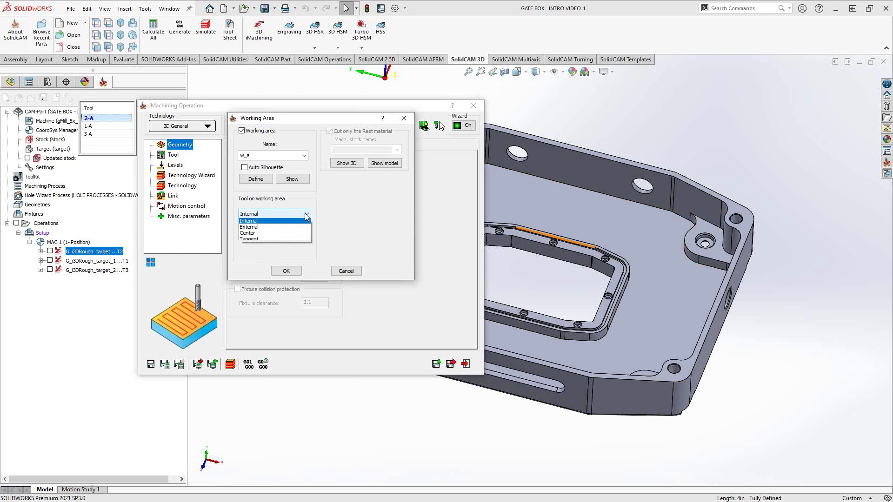
{"action": "left_click", "coordinate": [252, 234]}
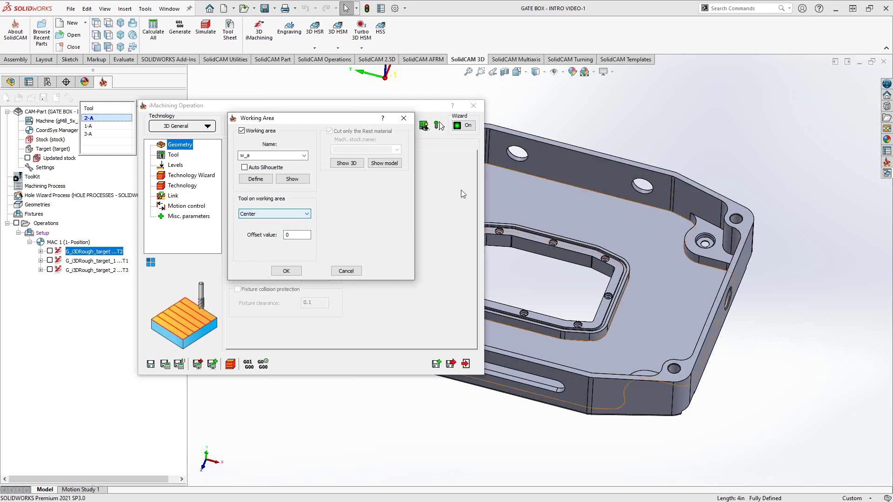
{"action": "left_click", "coordinate": [299, 214]}
{"action": "left_click", "coordinate": [276, 232]}
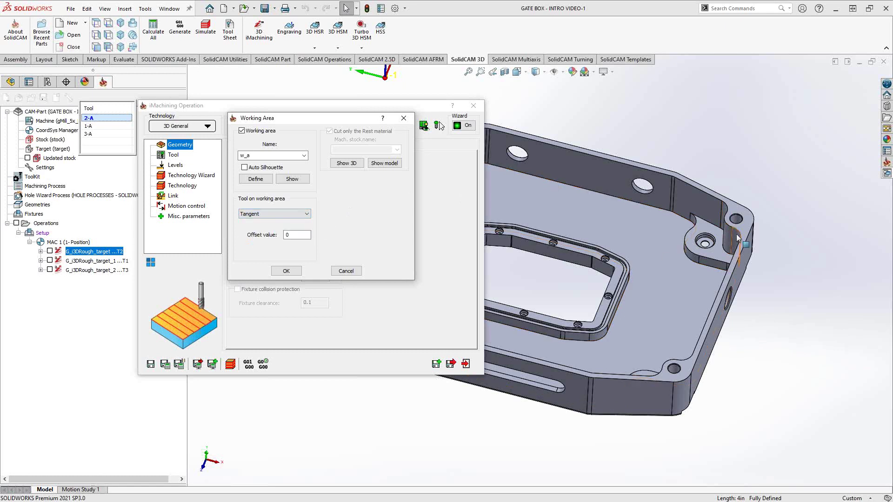
{"action": "left_click", "coordinate": [298, 216]}
{"action": "left_click", "coordinate": [280, 214]}
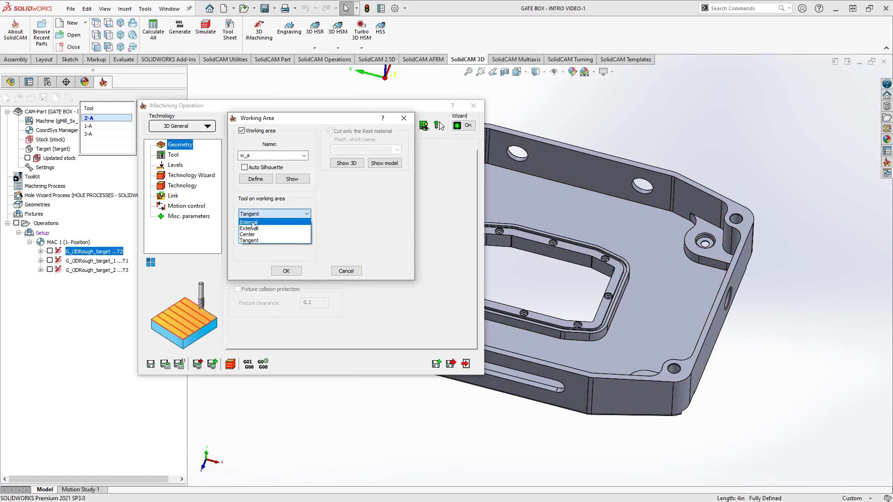
{"action": "left_click", "coordinate": [252, 224]}
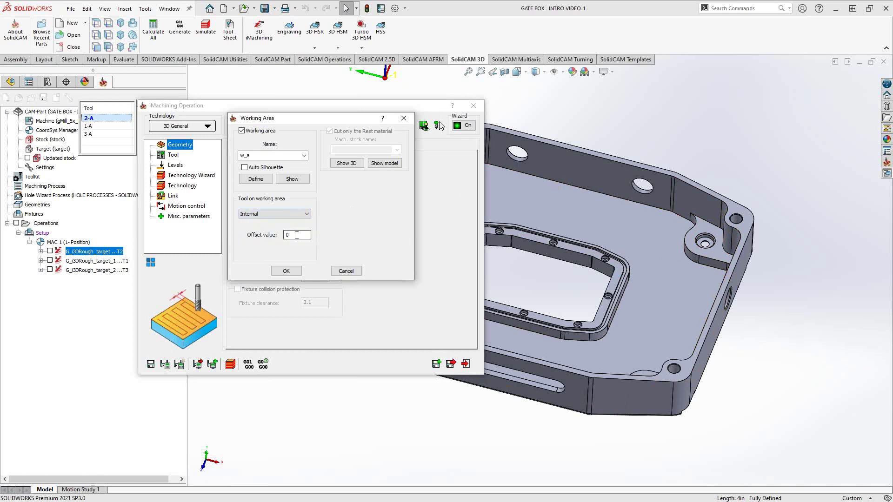
{"action": "double_click", "coordinate": [297, 234]}
{"action": "left_click", "coordinate": [242, 131]}
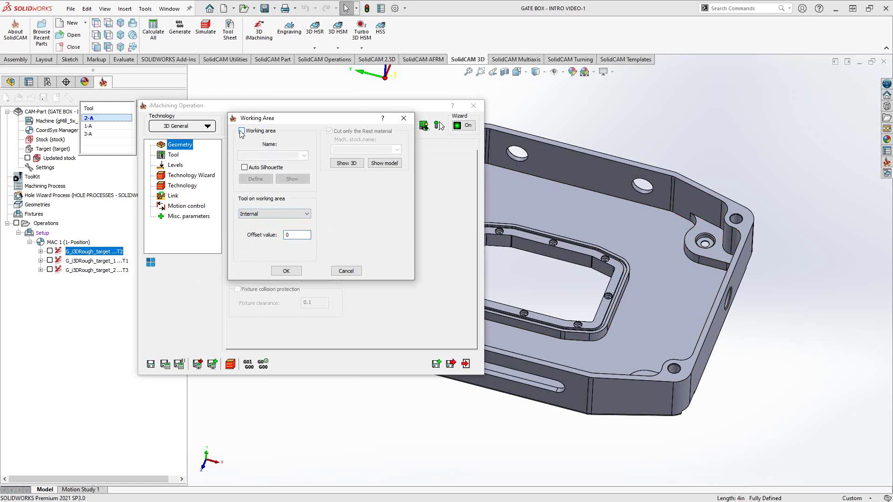
Cancel Working Area and review the Tool, Levels, Technology Wizard and Technology pages
{"action": "left_click", "coordinate": [344, 271]}
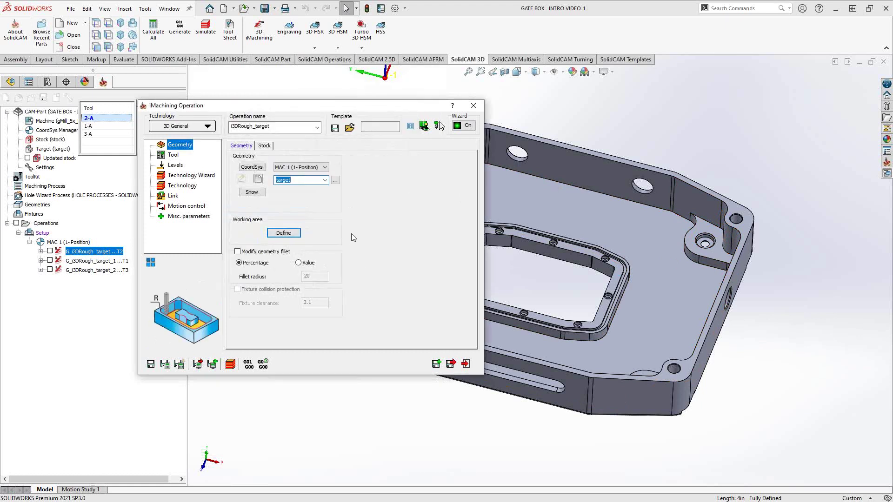
{"action": "left_click", "coordinate": [173, 156]}
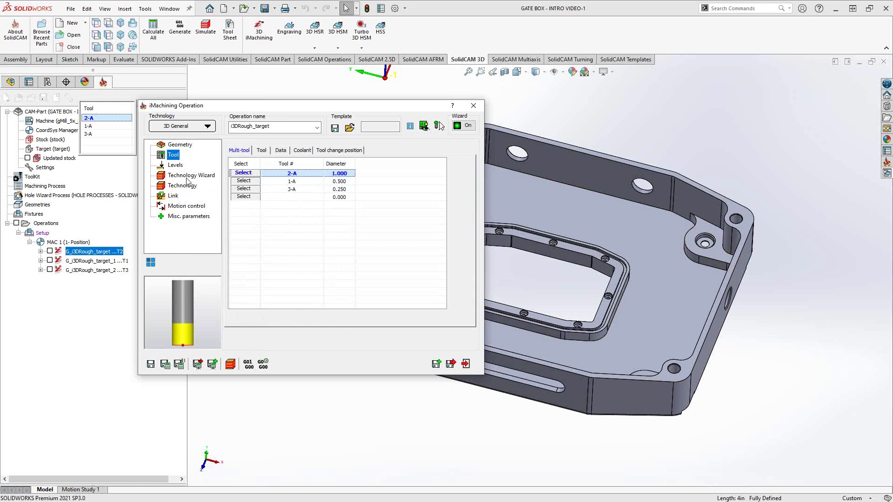
{"action": "left_click", "coordinate": [178, 165]}
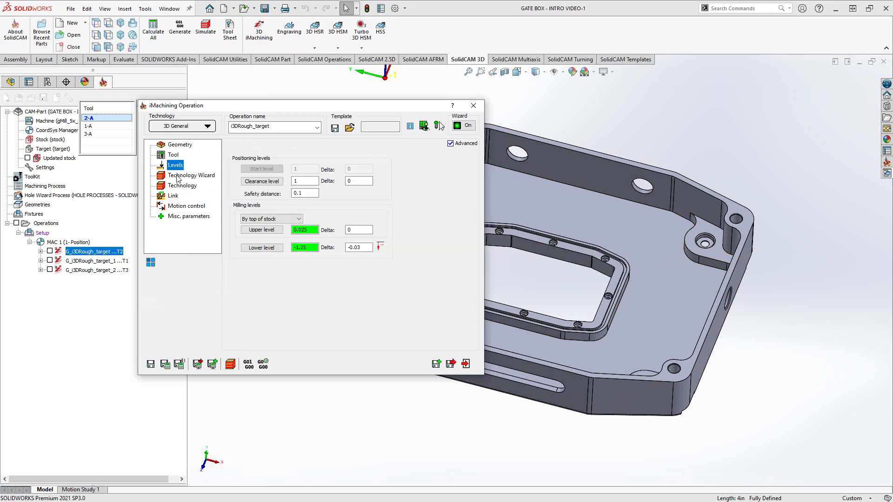
{"action": "left_click", "coordinate": [179, 174]}
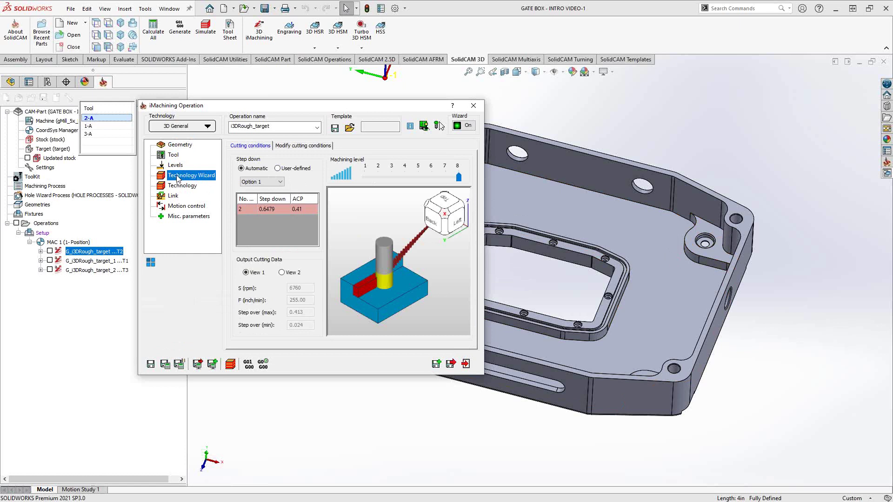
{"action": "left_click", "coordinate": [175, 189]}
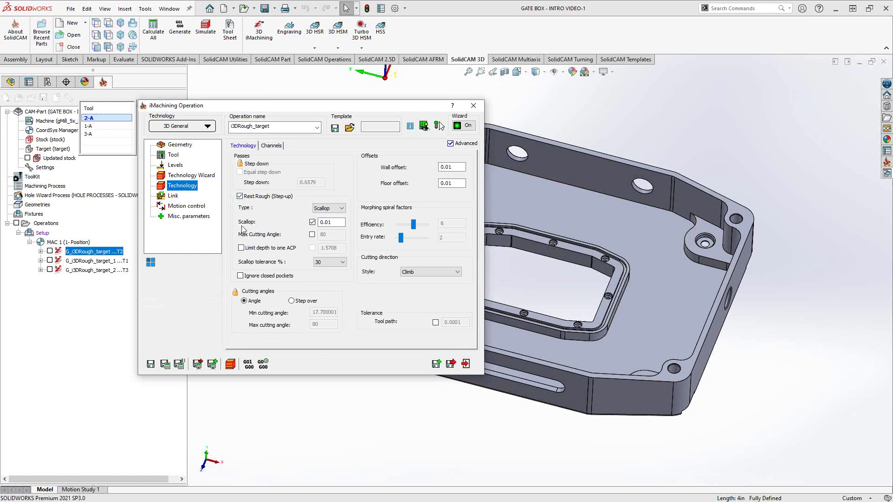
Enable Rest Rough step-up with a 0.01 scallop and 0.01 wall and floor offsets
{"action": "left_click", "coordinate": [337, 223]}
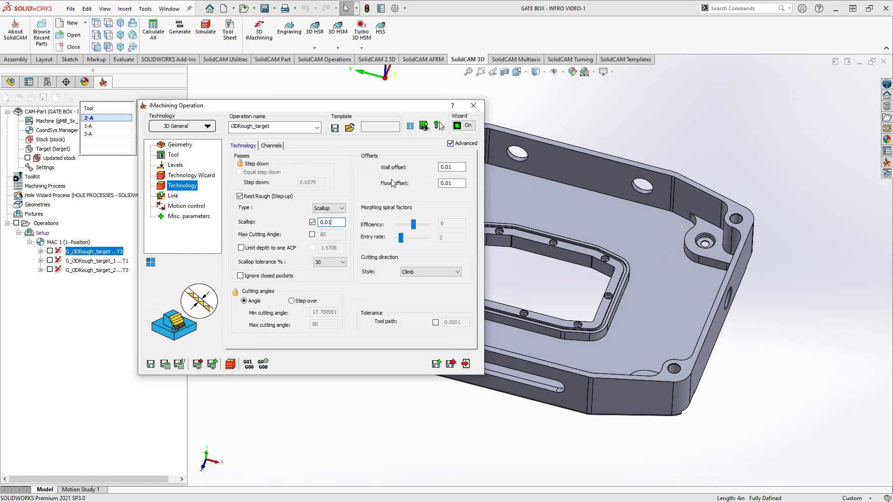
{"action": "left_click", "coordinate": [175, 167]}
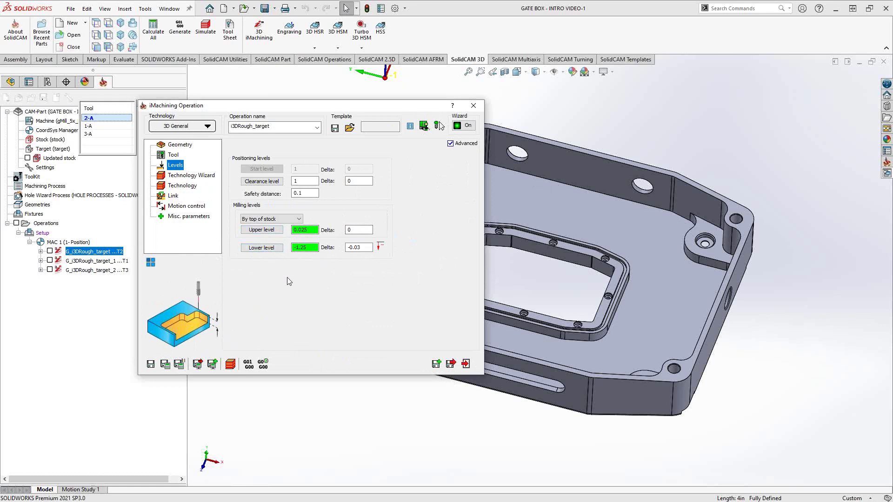
Check levels 0.025 to -1.25 with -0.03 delta, then review tools 2-A, 1-A and 3-A
{"action": "mouse_move", "coordinate": [676, 336]}
{"action": "middle_mouse_down"}
{"action": "mouse_move", "coordinate": [757, 210]}
{"action": "mouse_move", "coordinate": [572, 252]}
{"action": "middle_mouse_up"}
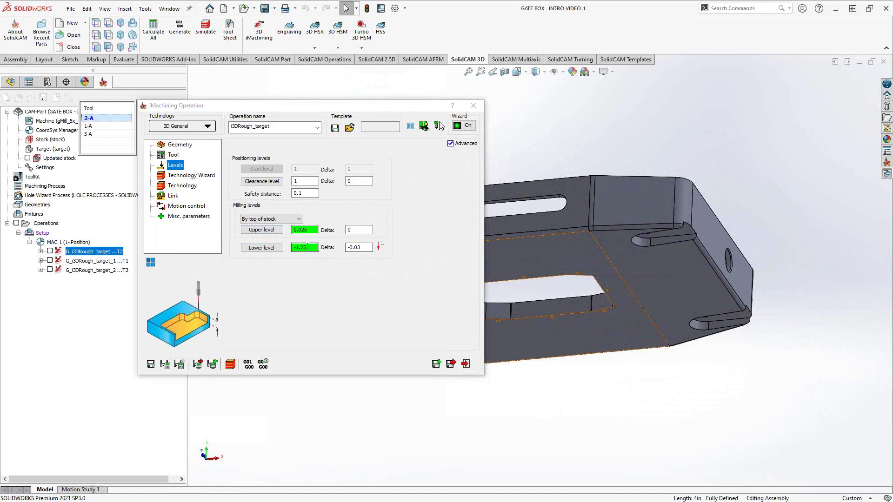
{"action": "left_click", "coordinate": [359, 251]}
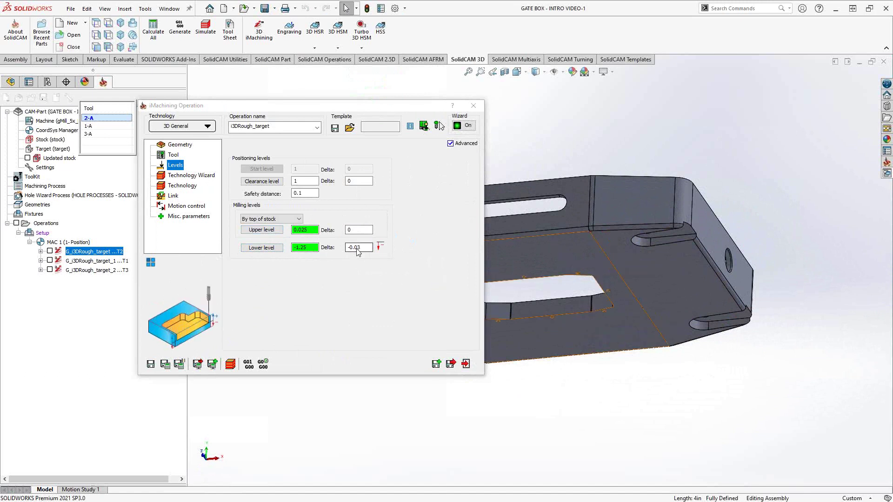
{"action": "mouse_move", "coordinate": [573, 244]}
{"action": "middle_mouse_down"}
{"action": "mouse_move", "coordinate": [583, 330]}
{"action": "mouse_move", "coordinate": [552, 284]}
{"action": "mouse_move", "coordinate": [635, 296]}
{"action": "middle_mouse_up"}
{"action": "scroll", "coordinate": [553, 285], "scroll_direction": "up", "scroll_amount": 3}
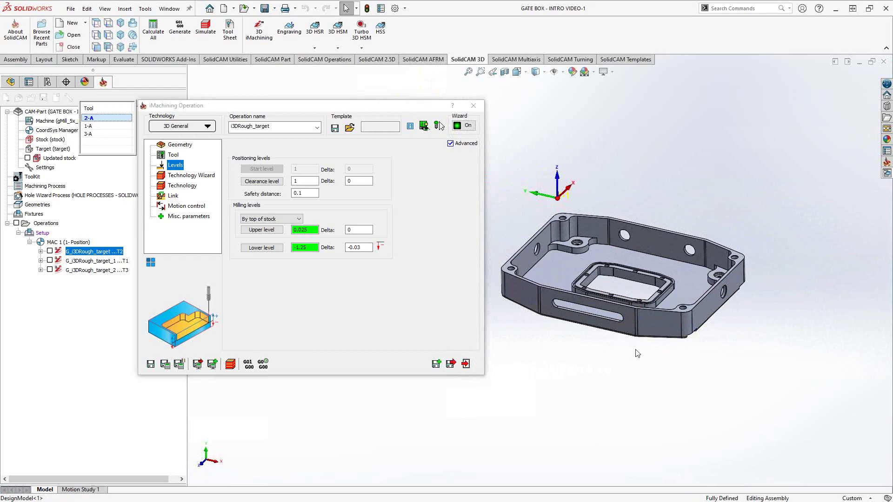
{"action": "mouse_move", "coordinate": [631, 352]}
{"action": "middle_mouse_down"}
{"action": "mouse_move", "coordinate": [623, 245]}
{"action": "mouse_move", "coordinate": [634, 351]}
{"action": "middle_mouse_up"}
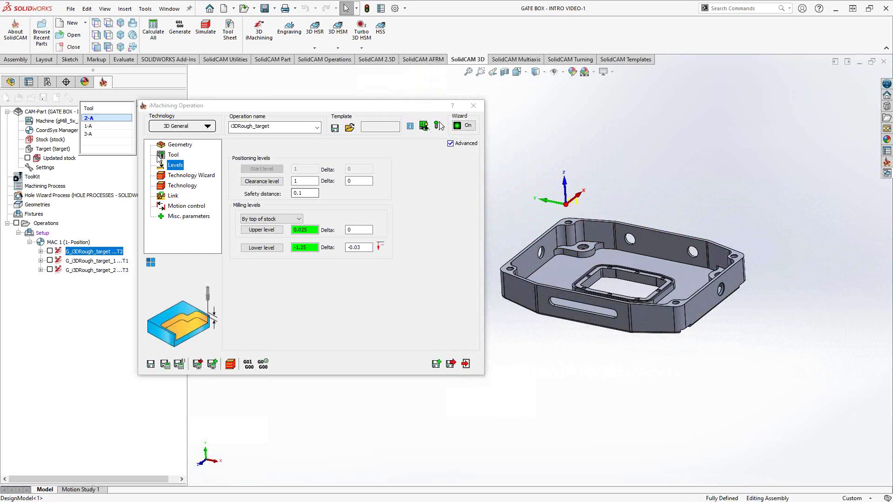
{"action": "left_click", "coordinate": [180, 145]}
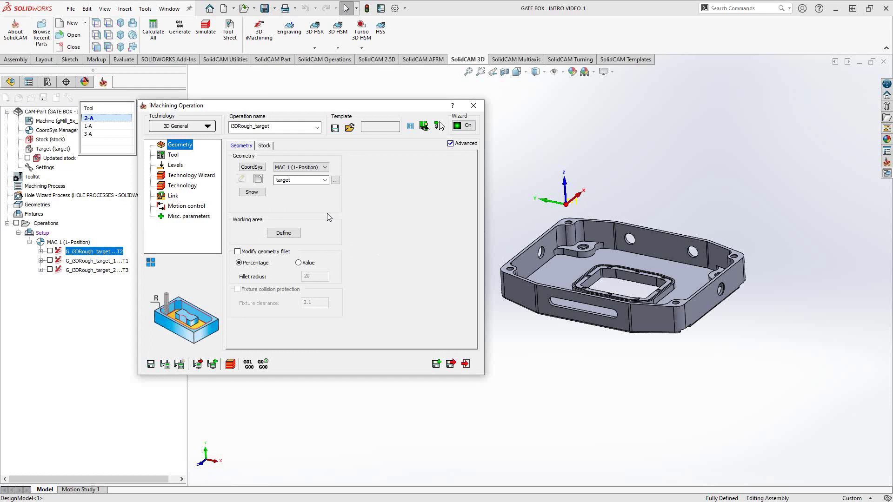
{"action": "left_click", "coordinate": [164, 155]}
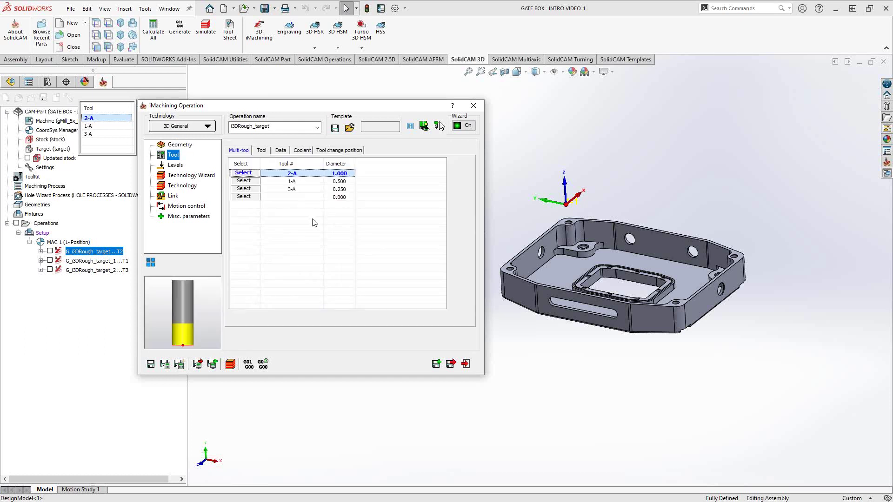
Close the operation dialog and inspect the T2 roughing toolpath, then hide it
{"action": "left_click", "coordinate": [473, 106]}
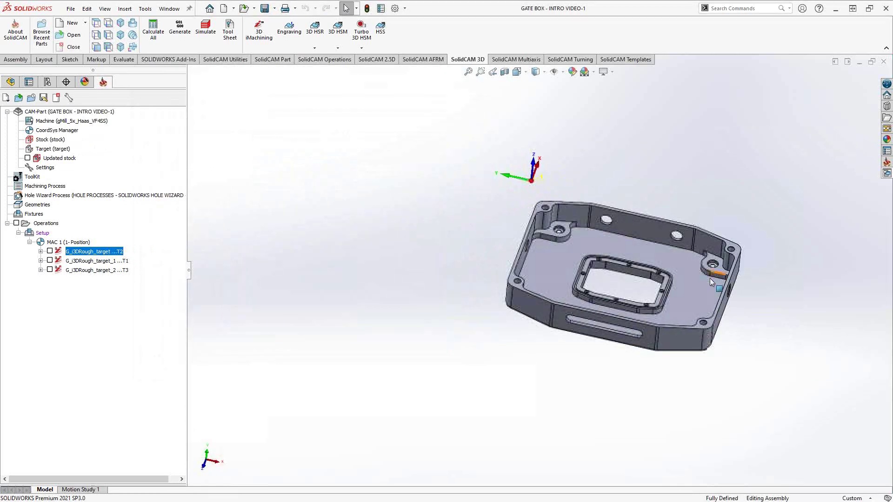
{"action": "scroll", "coordinate": [748, 288], "scroll_direction": "down", "scroll_amount": 2}
{"action": "scroll", "coordinate": [740, 310], "scroll_direction": "down", "scroll_amount": 2}
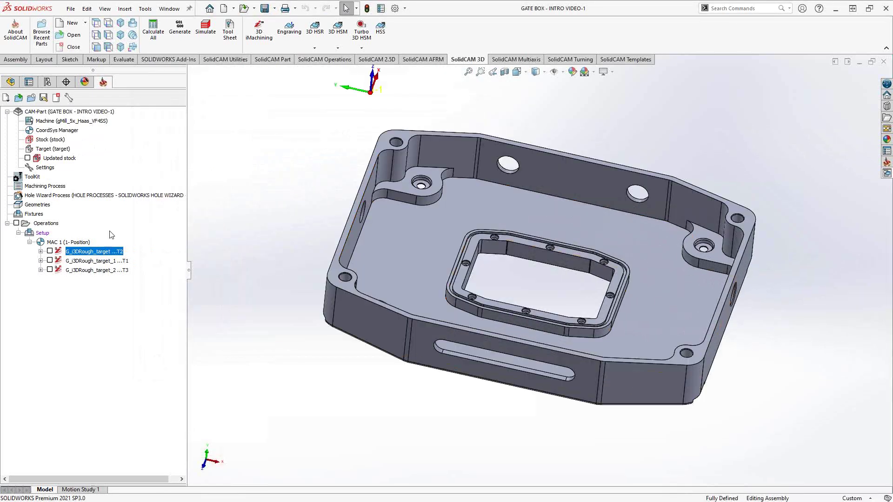
{"action": "left_click", "coordinate": [49, 251]}
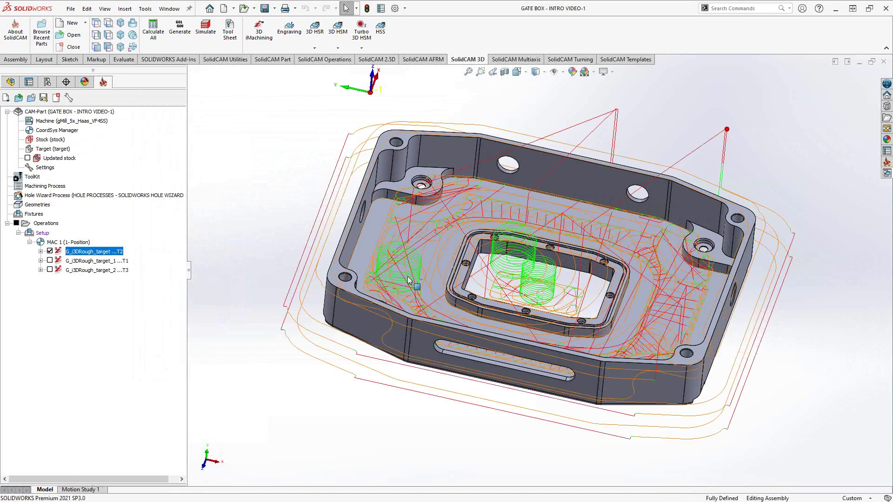
{"action": "mouse_move", "coordinate": [458, 270]}
{"action": "middle_mouse_down"}
{"action": "mouse_move", "coordinate": [445, 264]}
{"action": "mouse_move", "coordinate": [551, 282]}
{"action": "middle_mouse_up"}
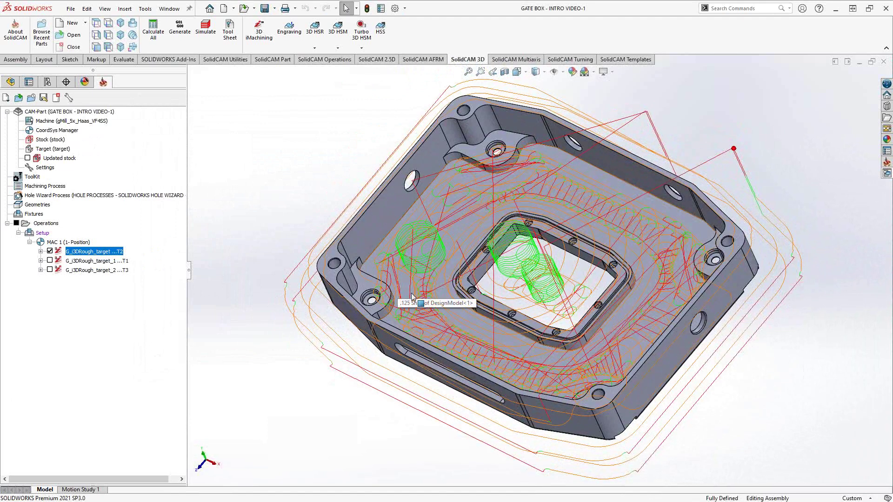
{"action": "middle_click_drag", "start_coordinate": [471, 170], "coordinate": [516, 171]}
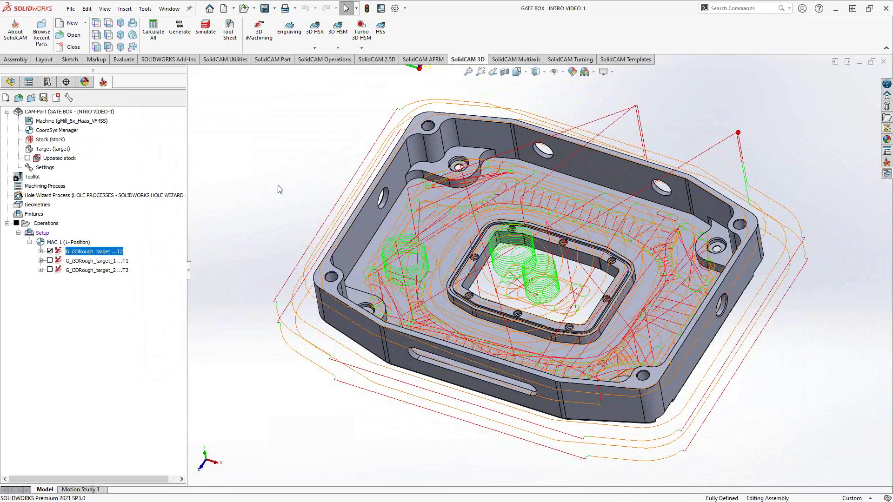
{"action": "left_click", "coordinate": [50, 252]}
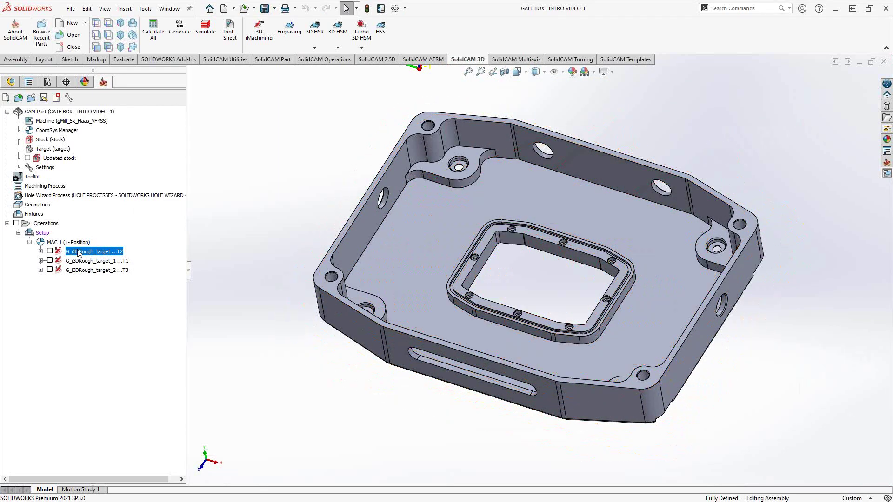
{"action": "left_click", "coordinate": [29, 158]}
{"action": "mouse_move", "coordinate": [310, 312]}
{"action": "middle_mouse_down"}
{"action": "mouse_move", "coordinate": [309, 257]}
{"action": "mouse_move", "coordinate": [402, 257]}
{"action": "mouse_move", "coordinate": [316, 221]}
{"action": "middle_mouse_up"}
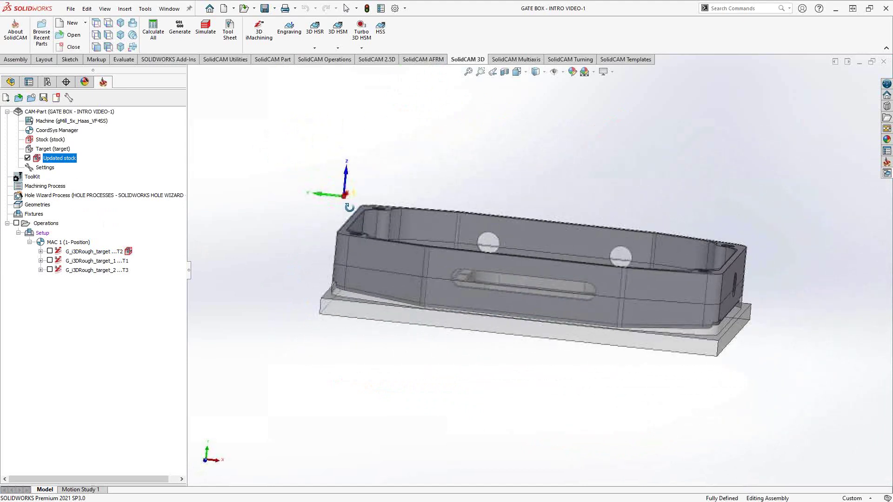
{"action": "mouse_move", "coordinate": [317, 222]}
{"action": "middle_mouse_down"}
{"action": "mouse_move", "coordinate": [395, 331]}
{"action": "mouse_move", "coordinate": [396, 287]}
{"action": "middle_mouse_up"}
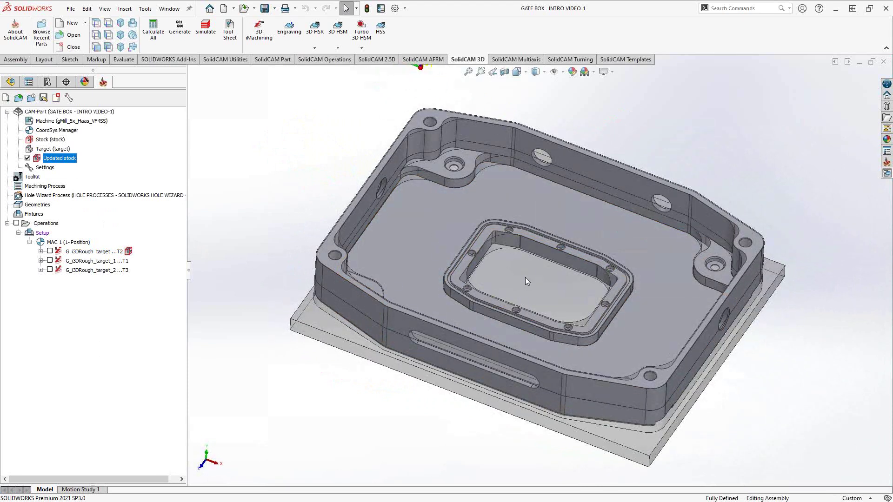
{"action": "left_click", "coordinate": [27, 158]}
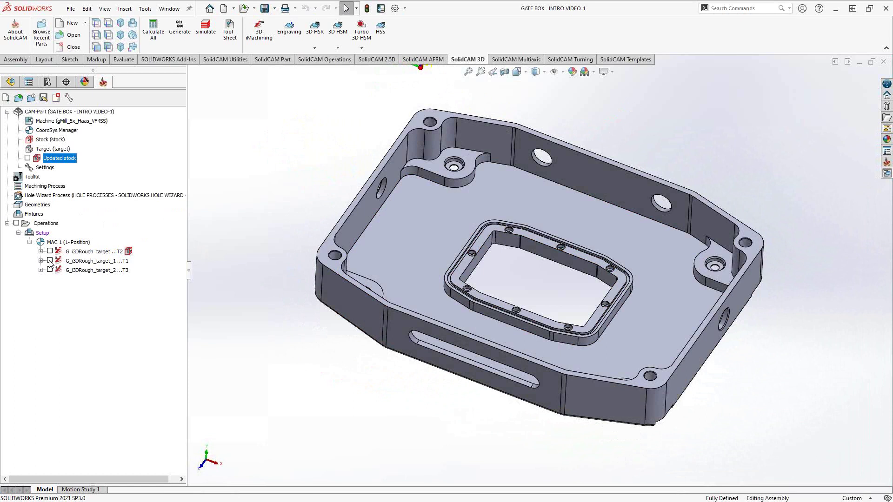
{"action": "left_click", "coordinate": [49, 261]}
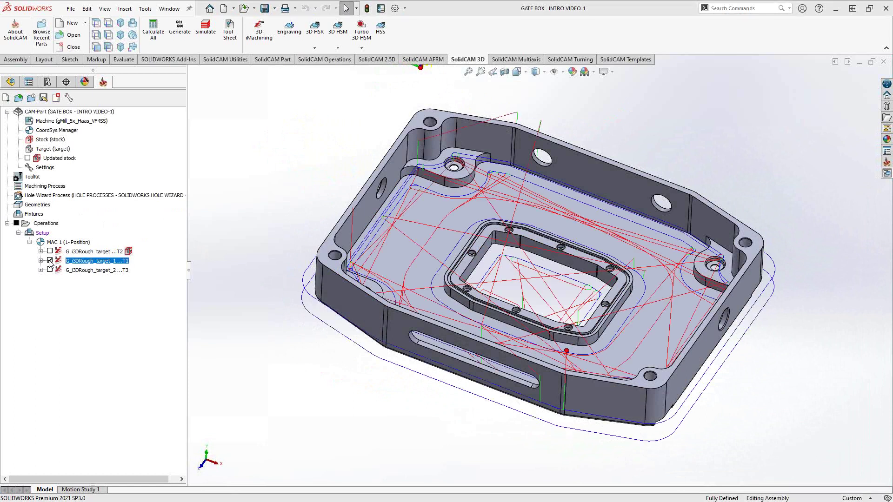
{"action": "mouse_move", "coordinate": [451, 254]}
{"action": "middle_mouse_down"}
{"action": "mouse_move", "coordinate": [448, 198]}
{"action": "mouse_move", "coordinate": [470, 189]}
{"action": "mouse_move", "coordinate": [461, 231]}
{"action": "middle_mouse_up"}
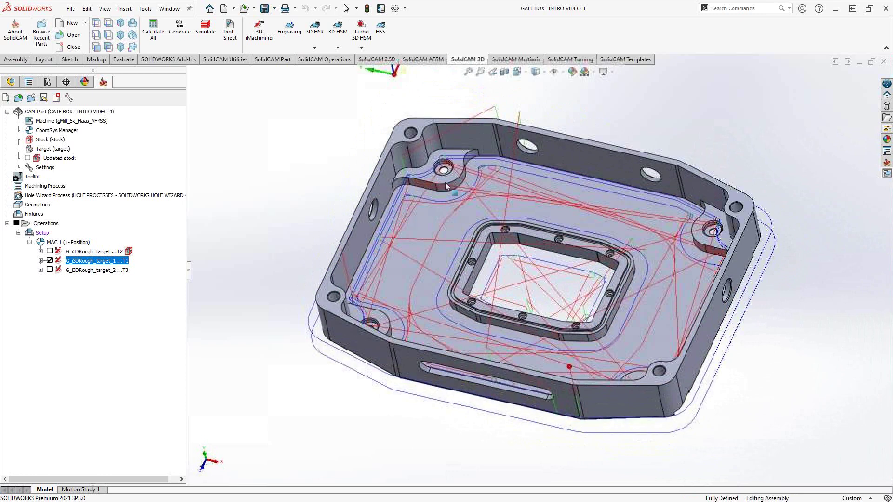
{"action": "left_click", "coordinate": [49, 262]}
{"action": "left_click", "coordinate": [49, 270]}
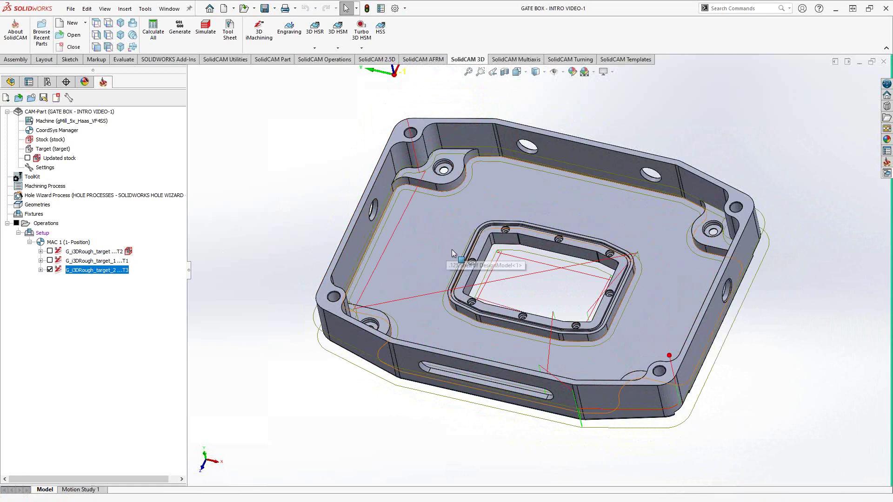
{"action": "mouse_move", "coordinate": [451, 250]}
{"action": "middle_mouse_down"}
{"action": "mouse_move", "coordinate": [515, 275]}
{"action": "mouse_move", "coordinate": [544, 230]}
{"action": "middle_mouse_up"}
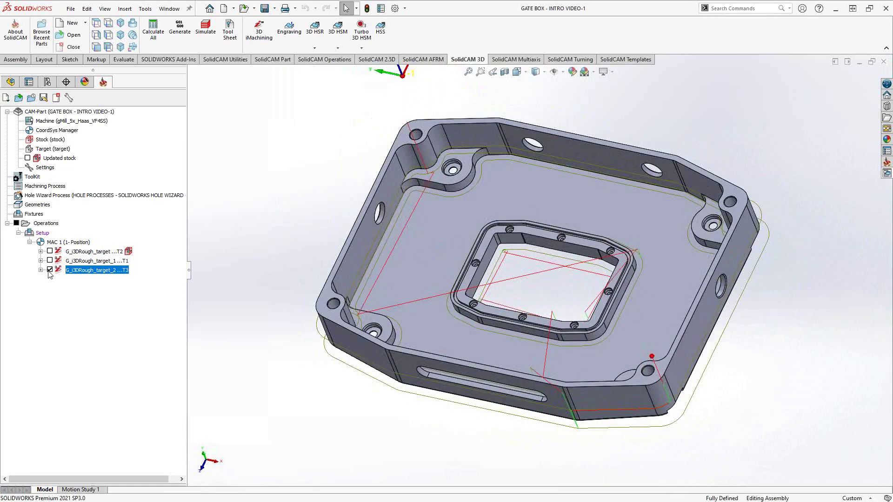
{"action": "left_click", "coordinate": [50, 270]}
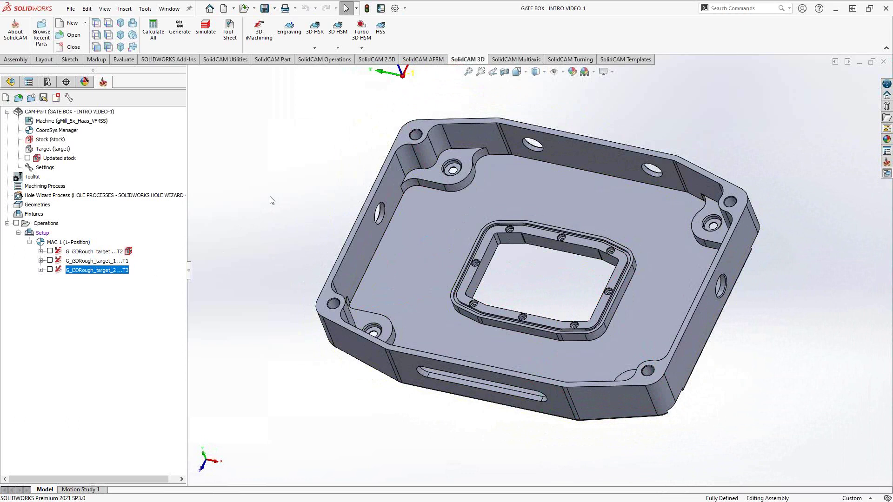
{"action": "left_click", "coordinate": [63, 114]}
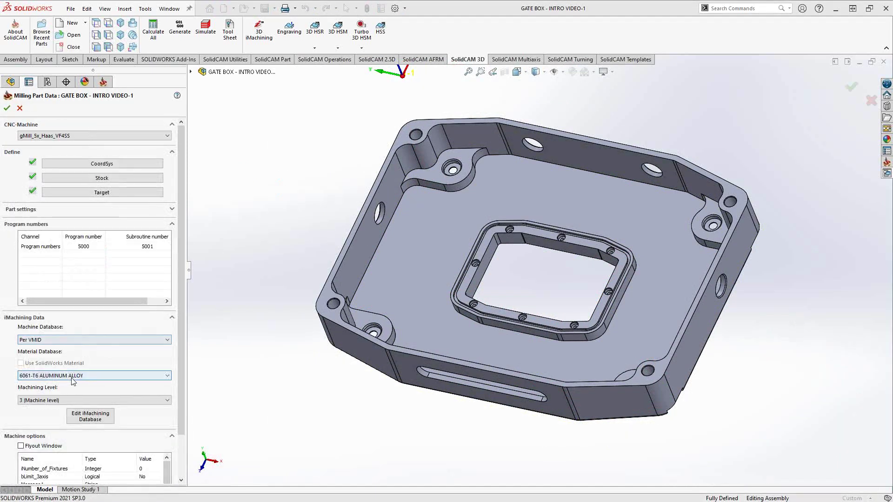
{"action": "left_click", "coordinate": [8, 107]}
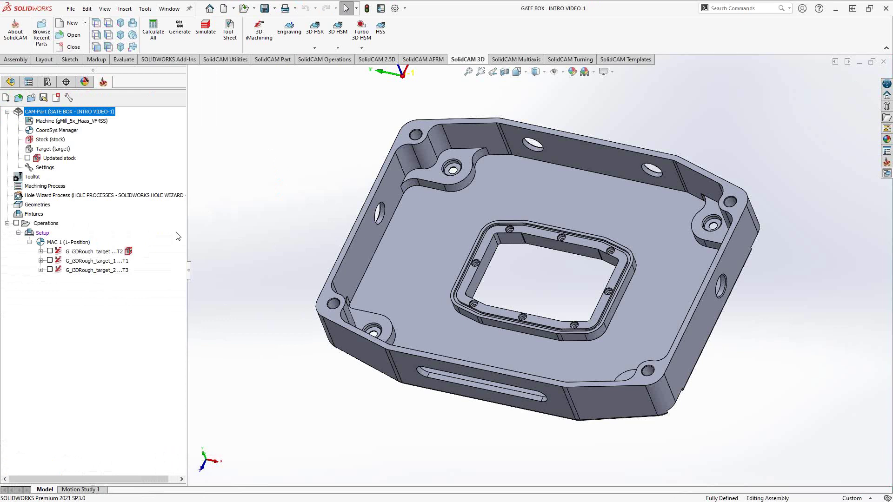
{"action": "right_click", "coordinate": [44, 223]}
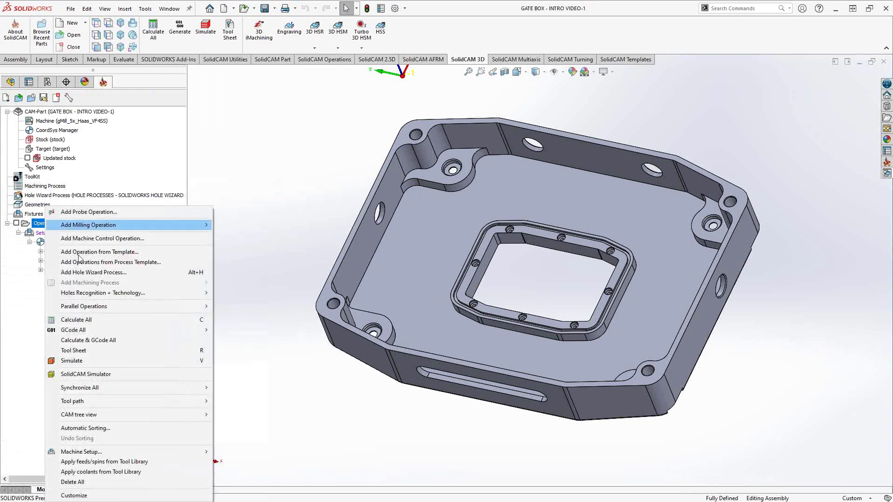
Run SolidVerify on all three roughing operations, inspect the machined stock, and exit
{"action": "left_click", "coordinate": [90, 361]}
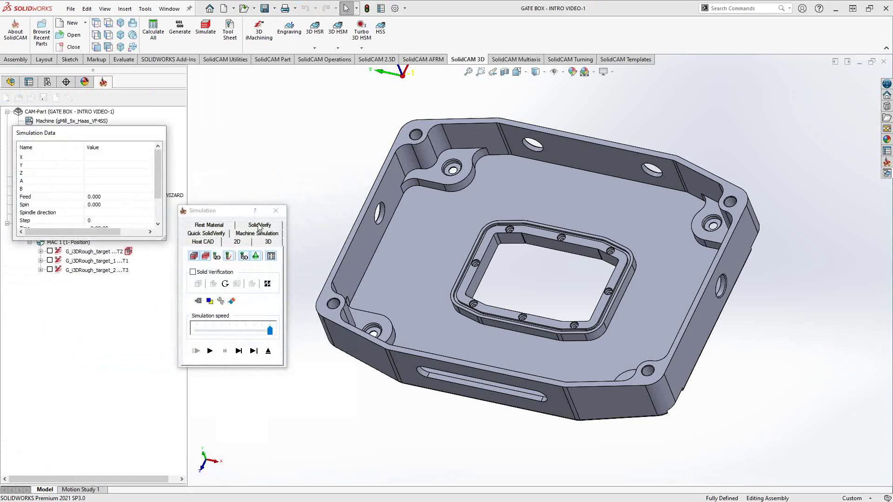
{"action": "left_click", "coordinate": [259, 225]}
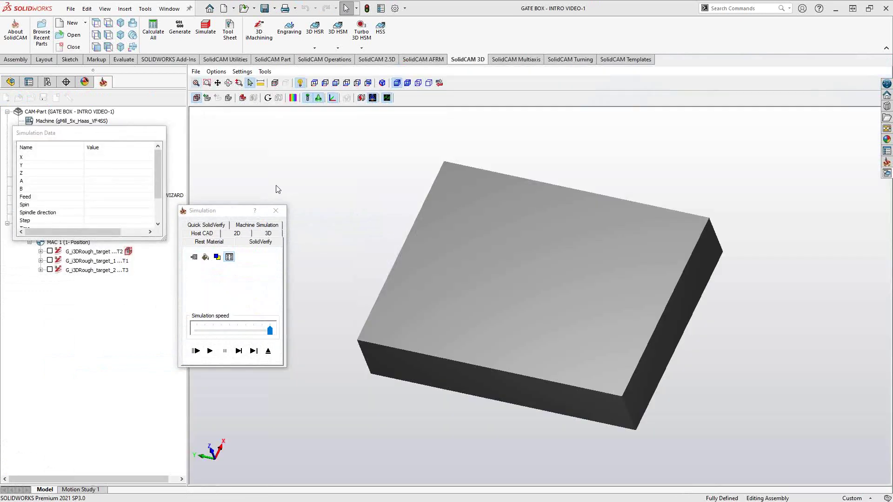
{"action": "left_click", "coordinate": [210, 351]}
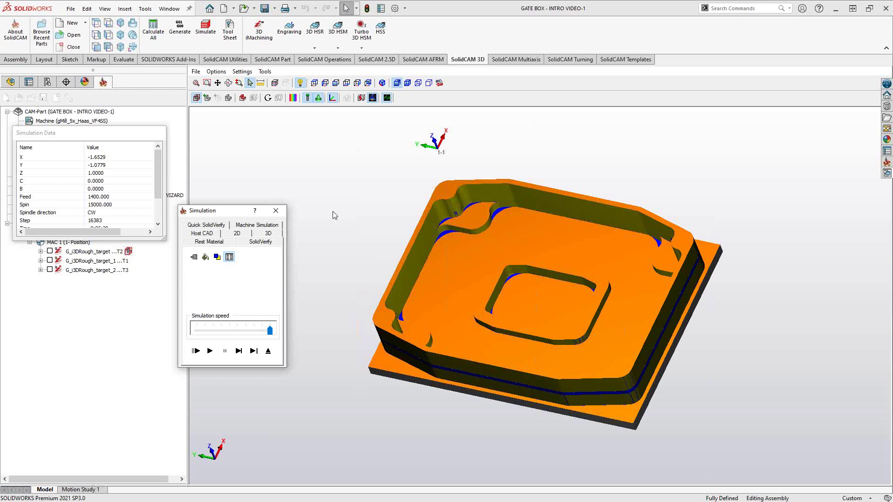
{"action": "middle_click_drag", "start_coordinate": [400, 282], "coordinate": [422, 292]}
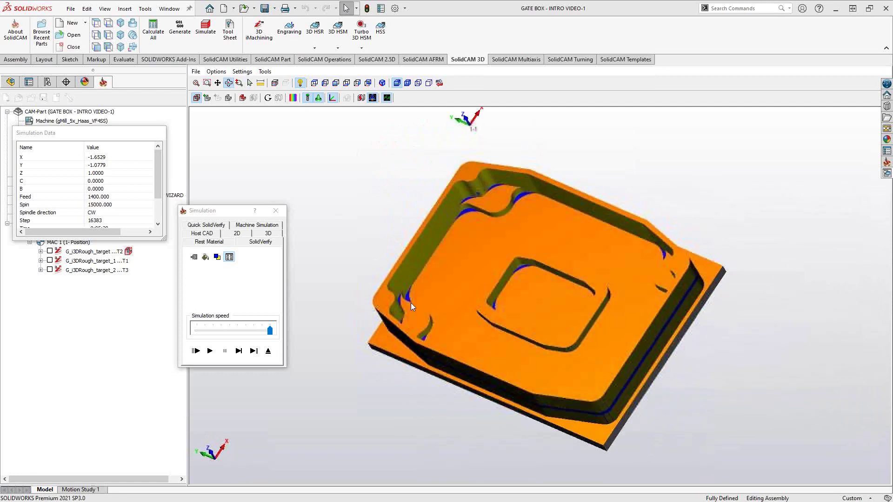
{"action": "mouse_move", "coordinate": [423, 291]}
{"action": "middle_mouse_down"}
{"action": "mouse_move", "coordinate": [409, 298]}
{"action": "mouse_move", "coordinate": [440, 283]}
{"action": "mouse_move", "coordinate": [419, 289]}
{"action": "middle_mouse_up"}
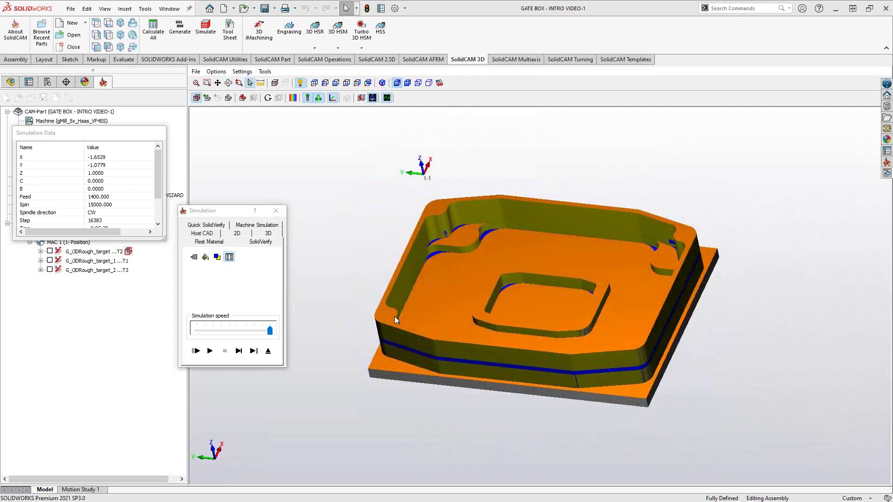
{"action": "left_click", "coordinate": [268, 352]}
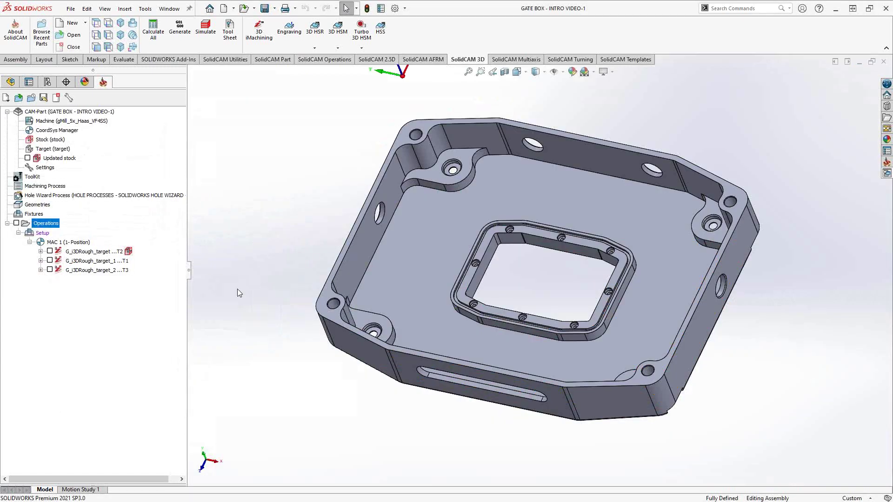